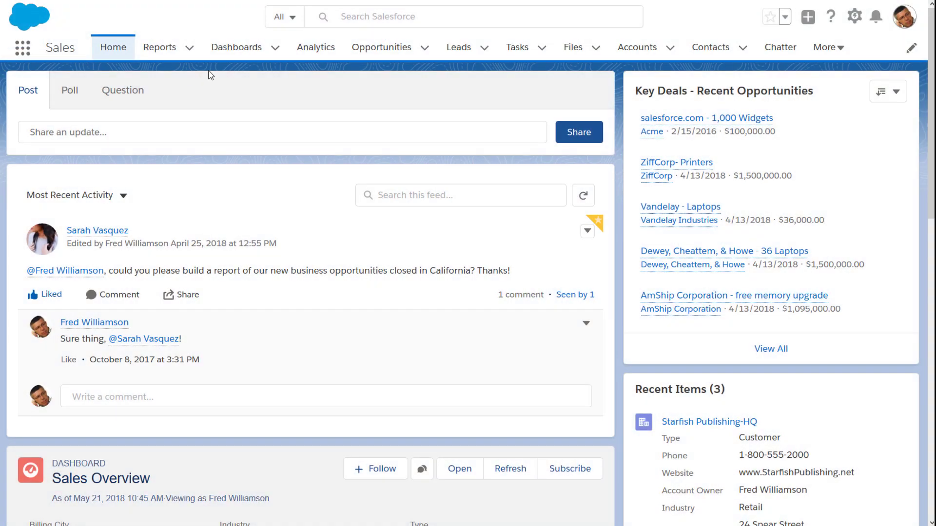
- Open the Sales Pipeline dashboard from the recent Dashboards list after checking its row menu
click(236, 52)
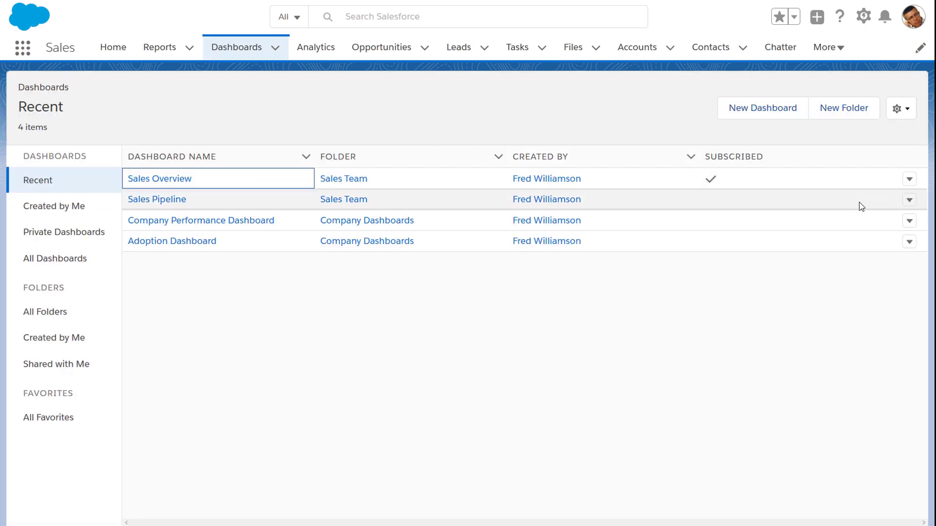
click(908, 200)
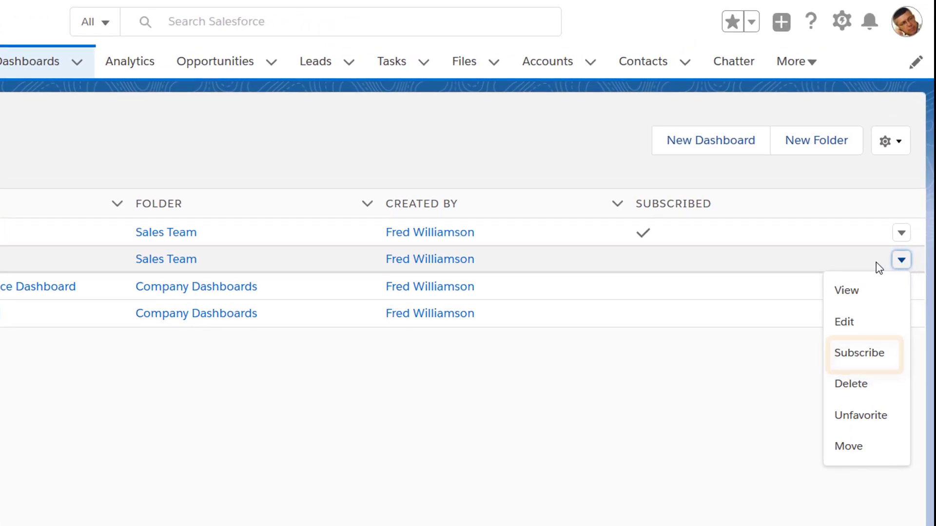
click(902, 260)
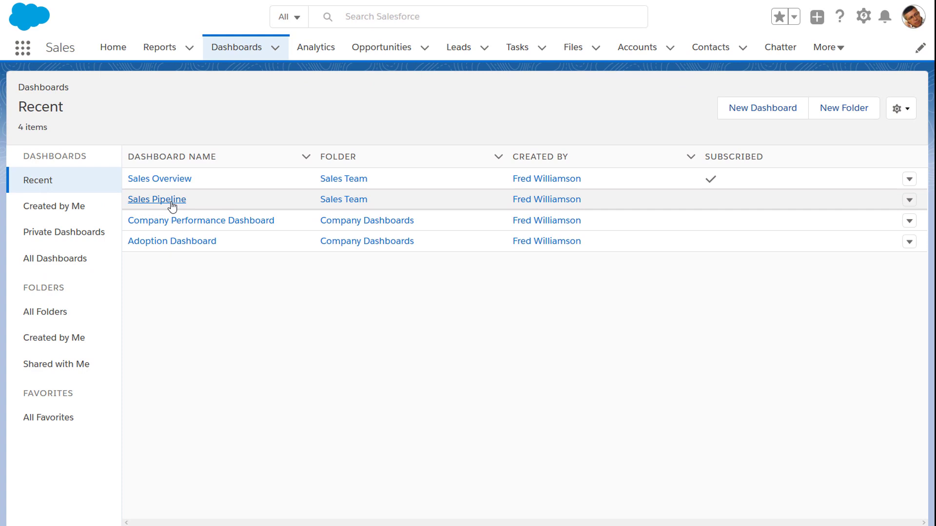
click(168, 200)
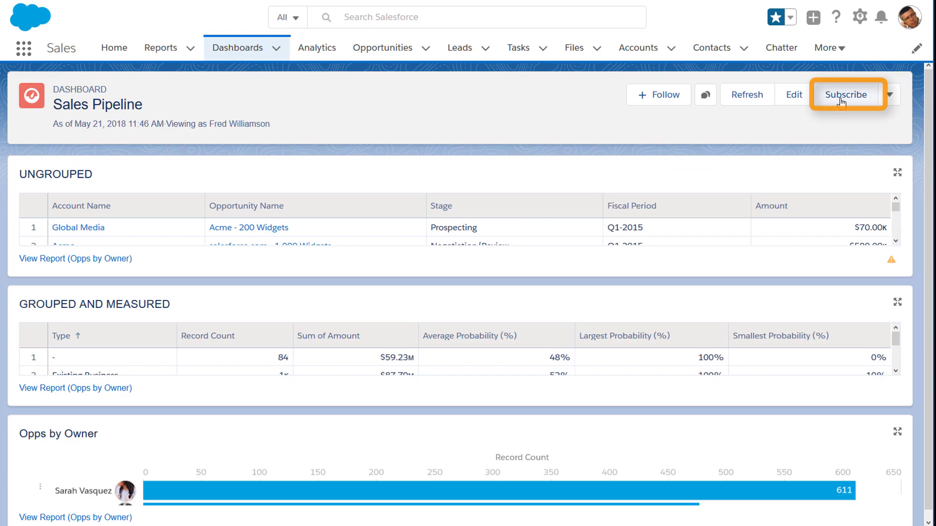
- Start a Sales Pipeline subscription delivered weekly on Monday at 8:00 AM
click(841, 102)
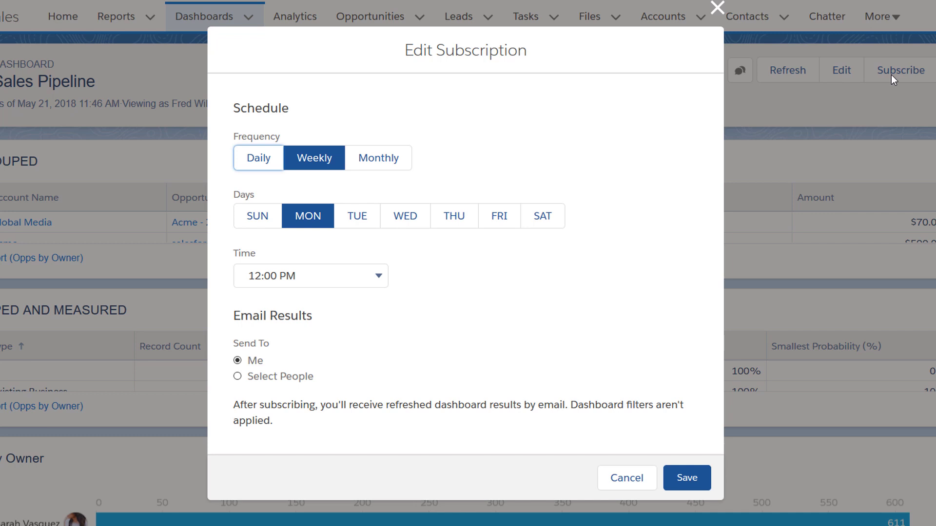
click(381, 275)
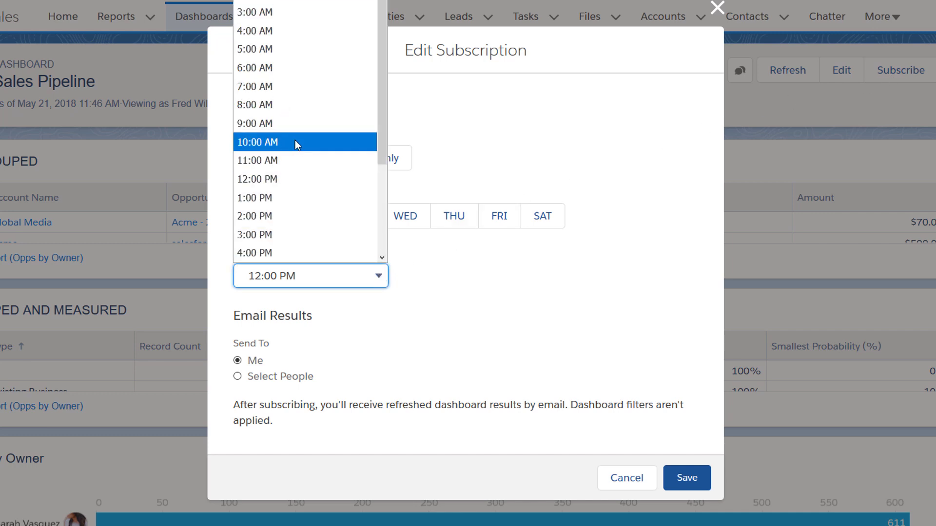
click(289, 105)
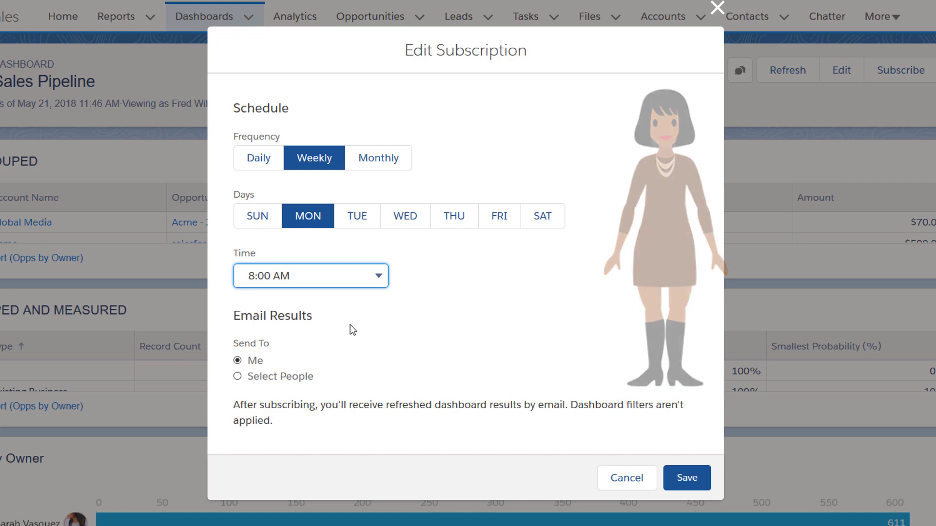
click(237, 377)
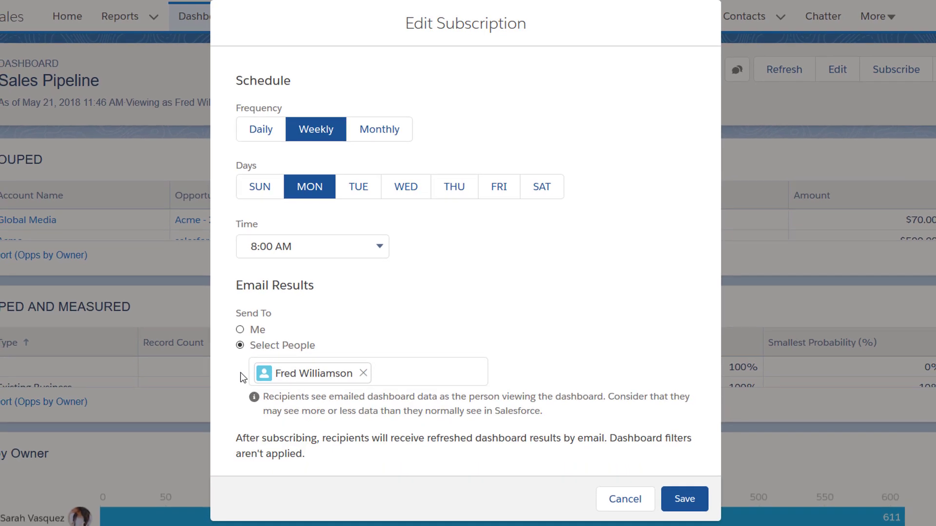
click(396, 366)
text(sa)
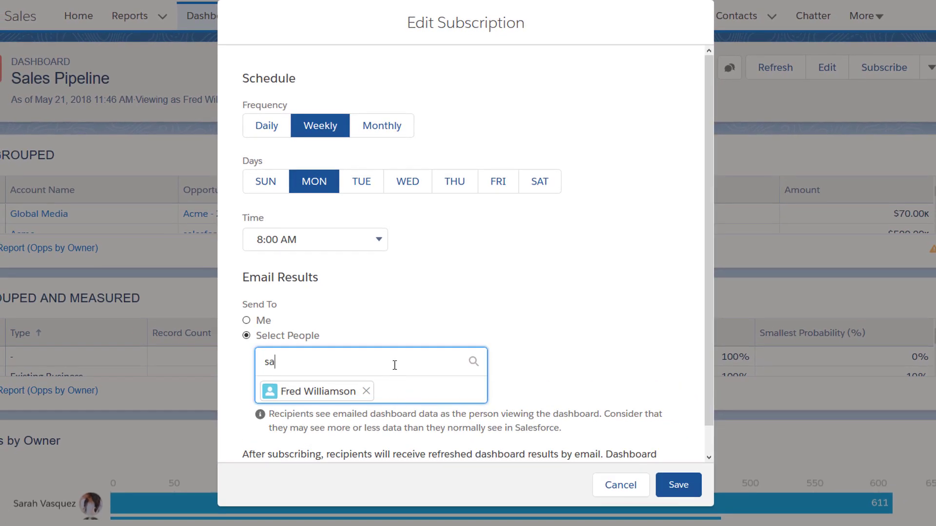
click(366, 392)
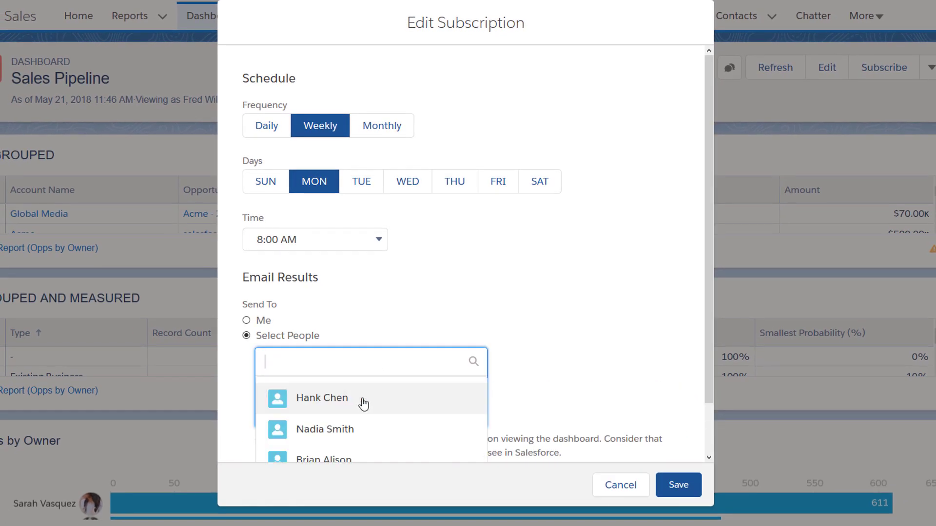
click(526, 389)
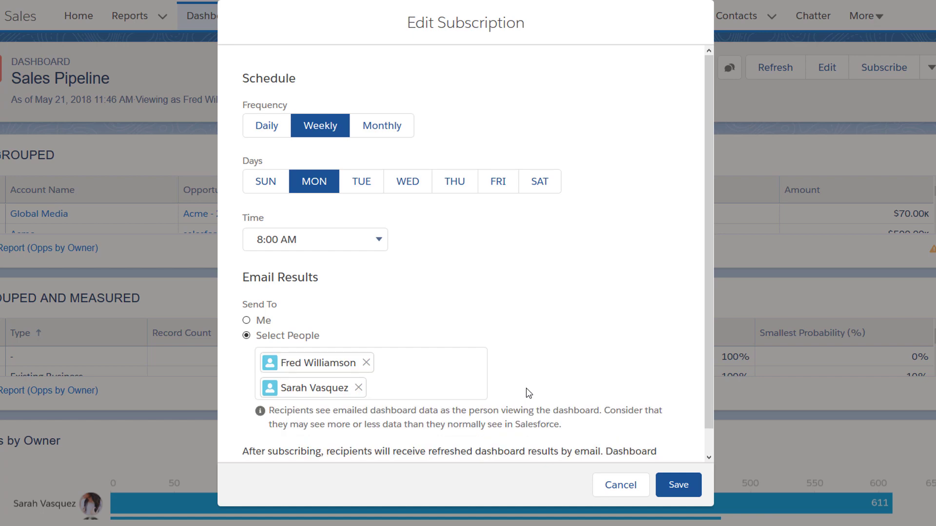
drag(707, 379, 705, 431)
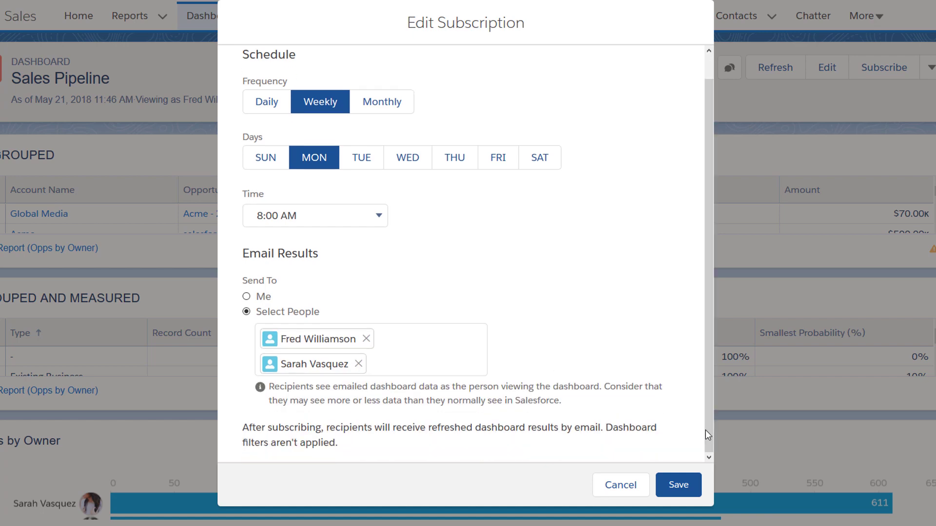
click(679, 486)
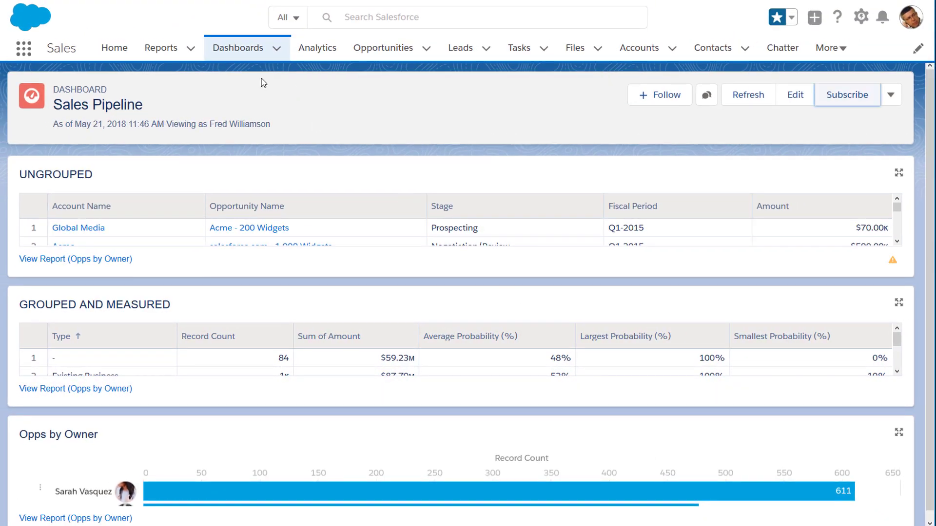
- Sort recent dashboards by the Subscribed column, descending, so subscribed ones like Sales Pipeline come first
click(234, 52)
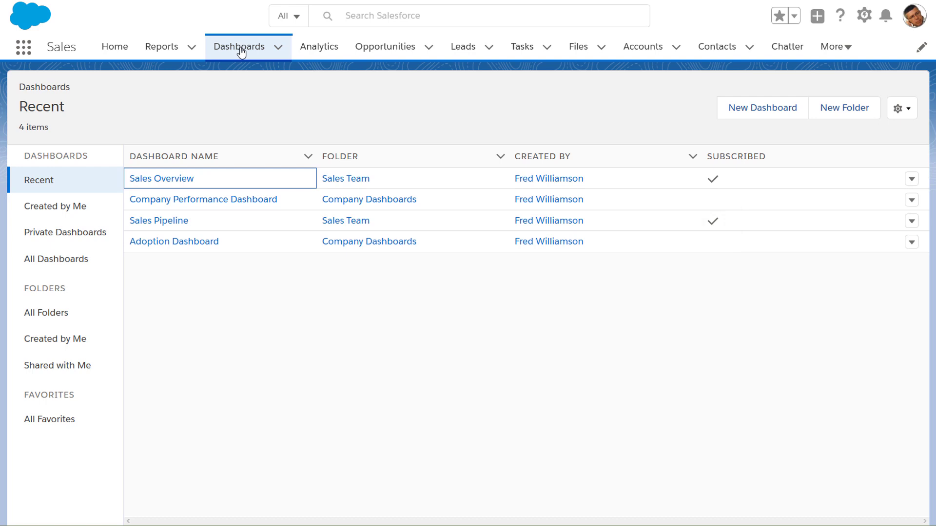
click(739, 157)
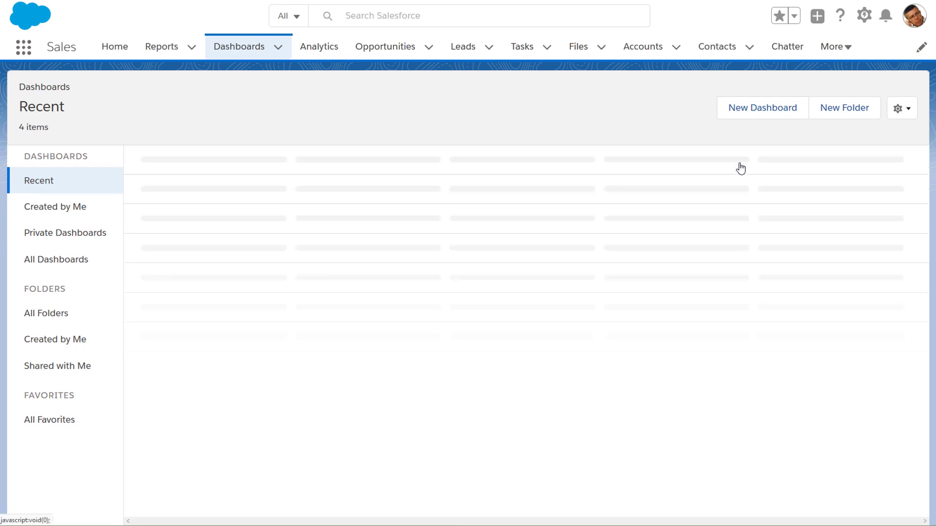
click(741, 167)
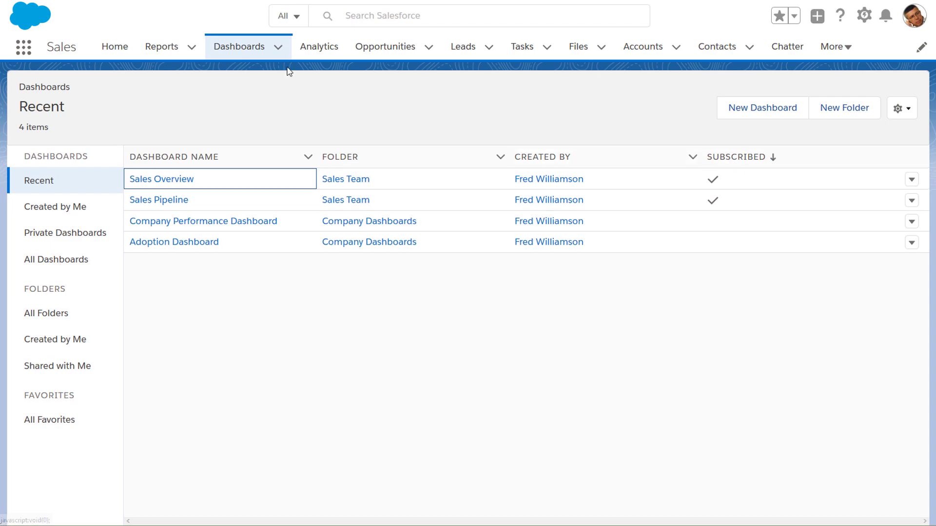
- Open the recent reports list and preview the Opp Overview row actions, including Subscribe
click(162, 47)
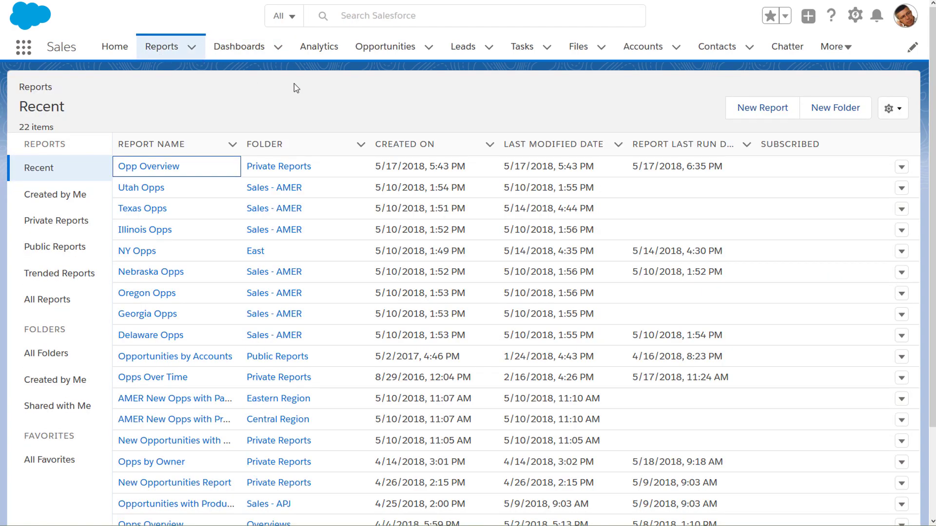
click(901, 170)
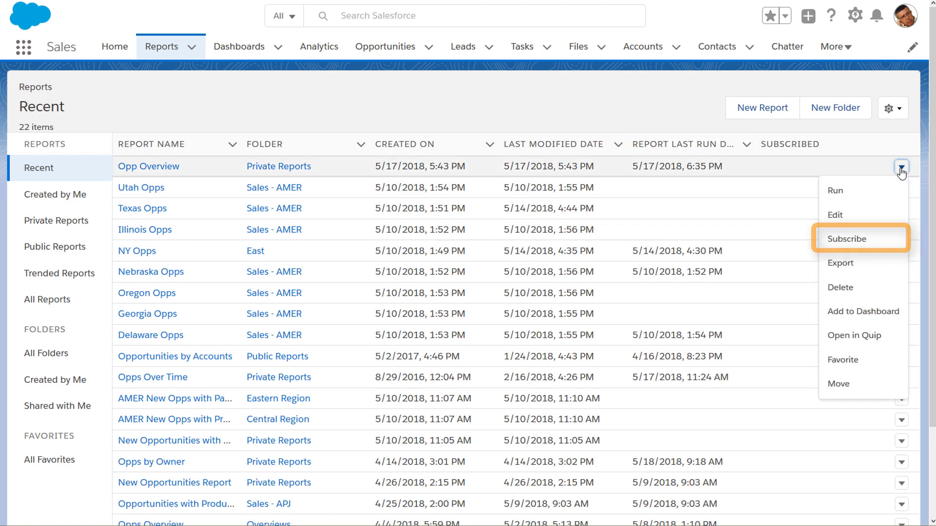
click(902, 169)
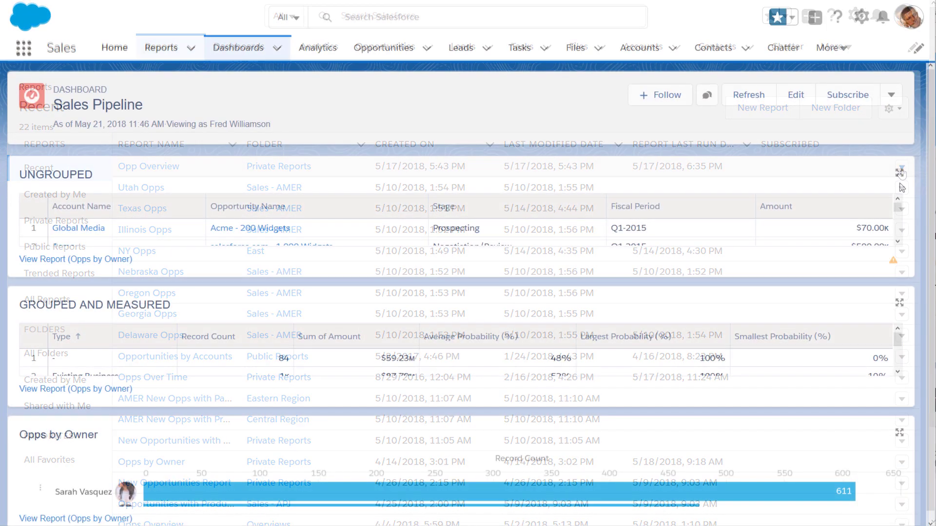
click(847, 94)
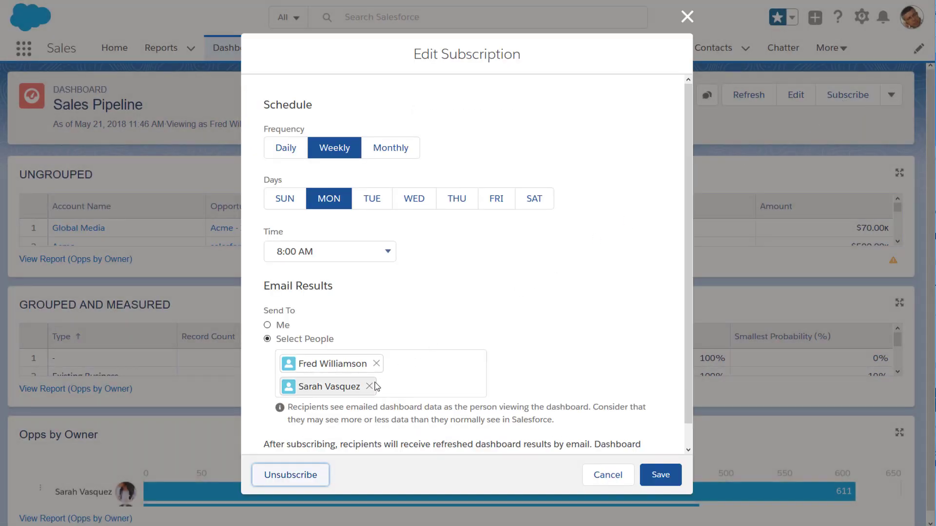
click(369, 387)
click(509, 396)
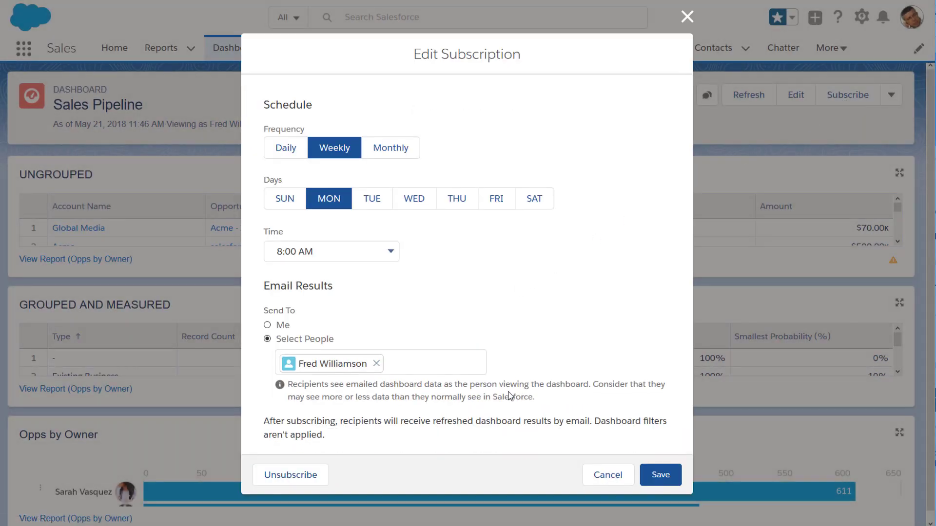
click(290, 475)
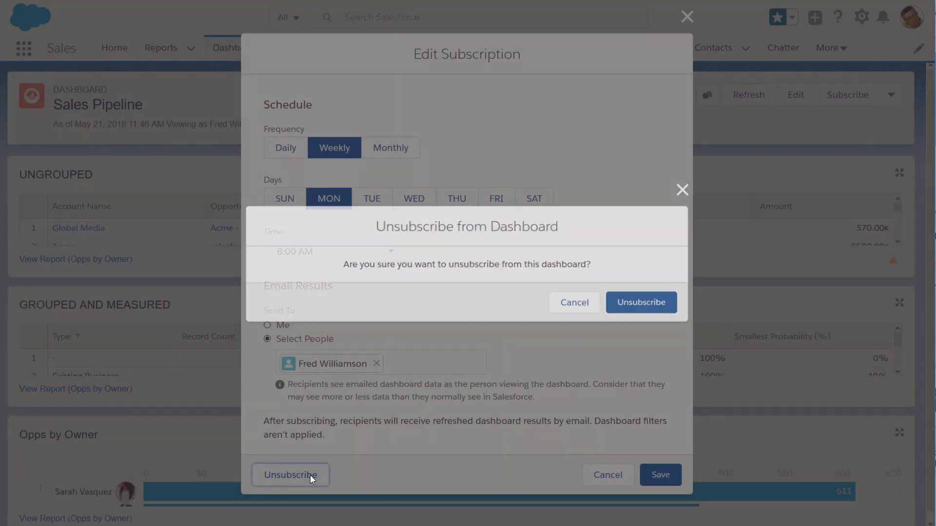
click(636, 302)
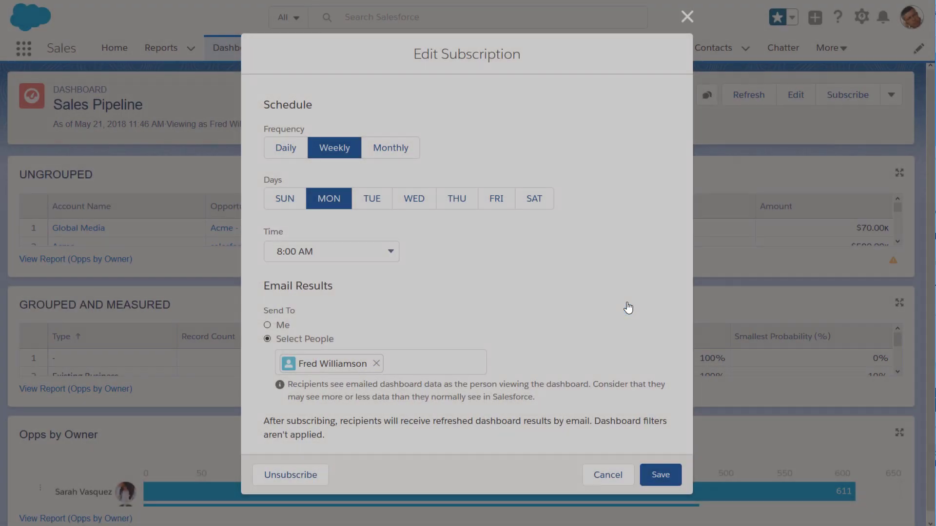